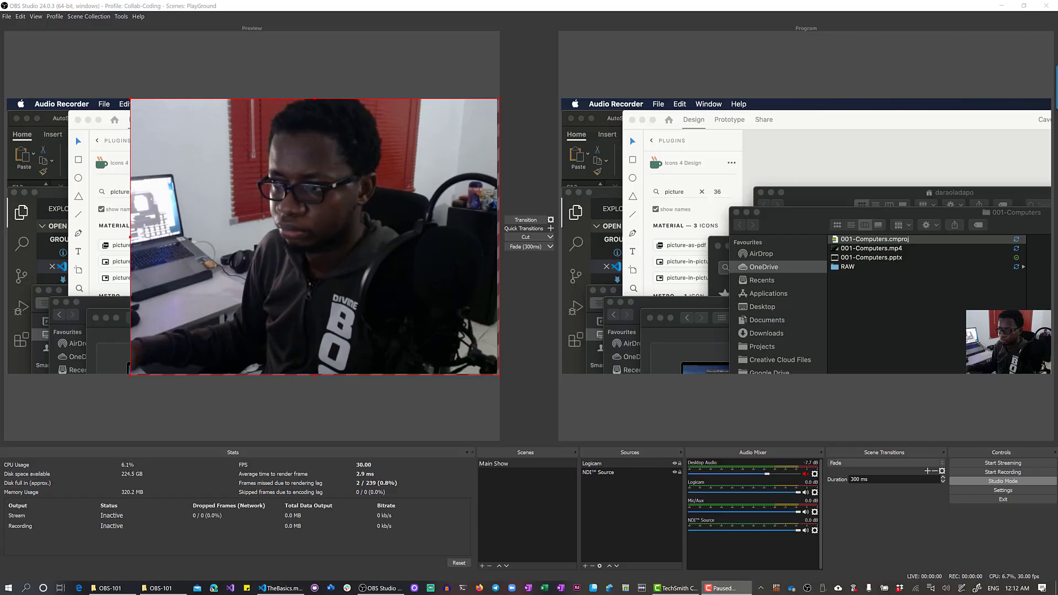
- Shrink the webcam overlay from its left edge so the screen capture shows behind it
{"action": "left_click", "coordinate": [131, 241]}
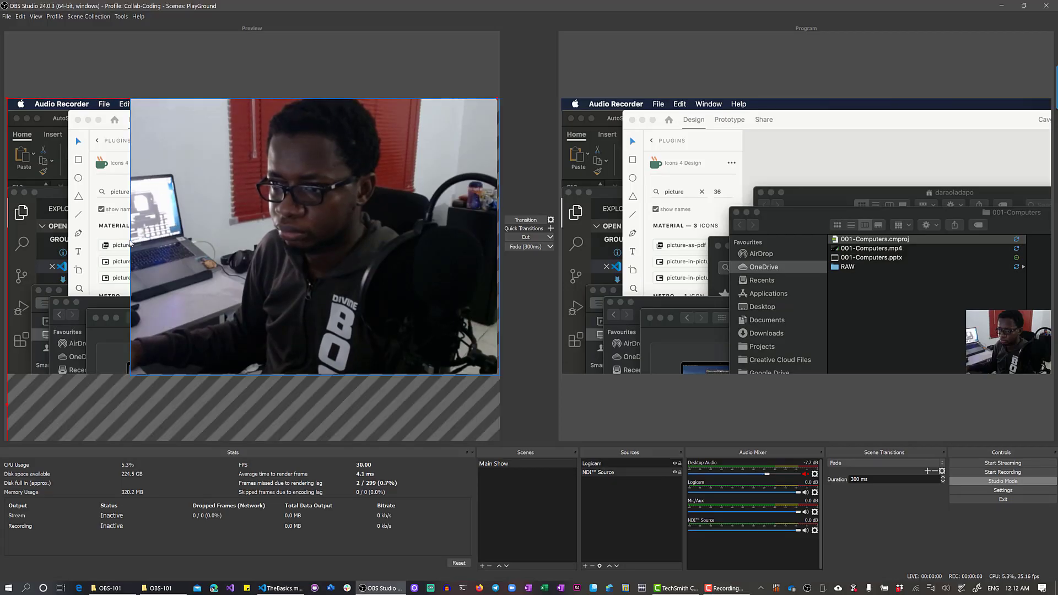
{"action": "left_click", "coordinate": [131, 240]}
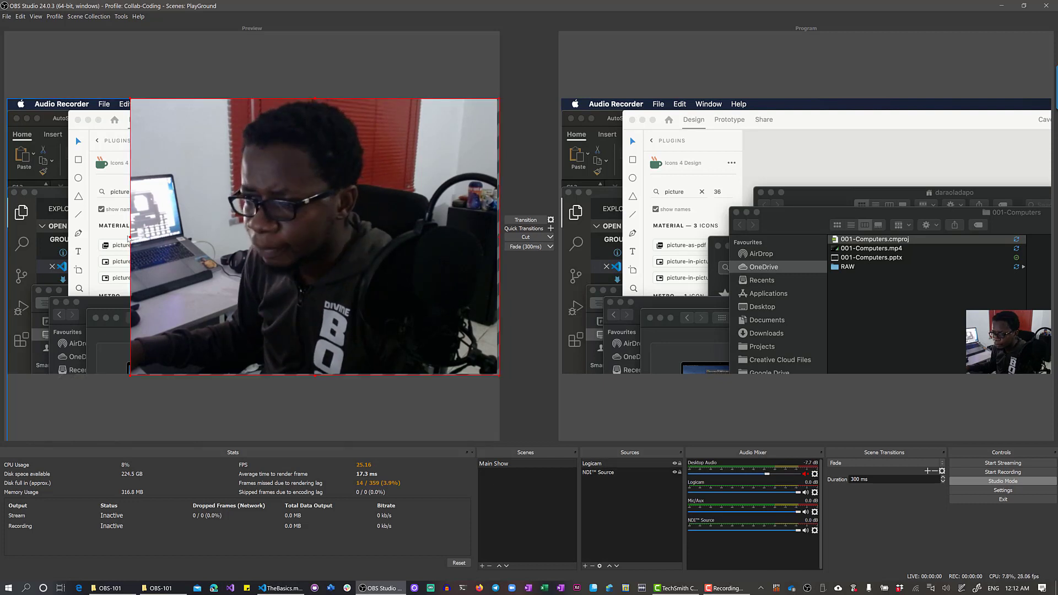
{"action": "mouse_move", "coordinate": [130, 238]}
{"action": "left_mouse_down"}
{"action": "mouse_move", "coordinate": [291, 215]}
{"action": "mouse_move", "coordinate": [343, 247]}
{"action": "mouse_move", "coordinate": [330, 256]}
{"action": "mouse_move", "coordinate": [337, 264]}
{"action": "left_mouse_up"}
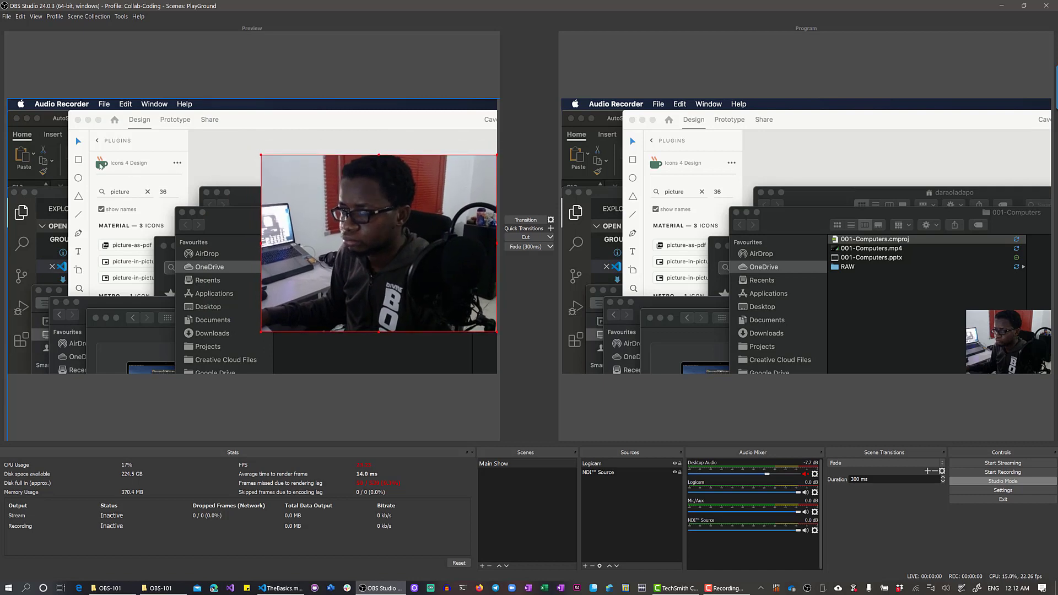
- Resize the screen-capture source slightly by dragging its corner handle within the canvas
{"action": "left_click", "coordinate": [7, 101]}
{"action": "left_click_drag", "start_coordinate": [7, 100], "coordinate": [30, 138]}
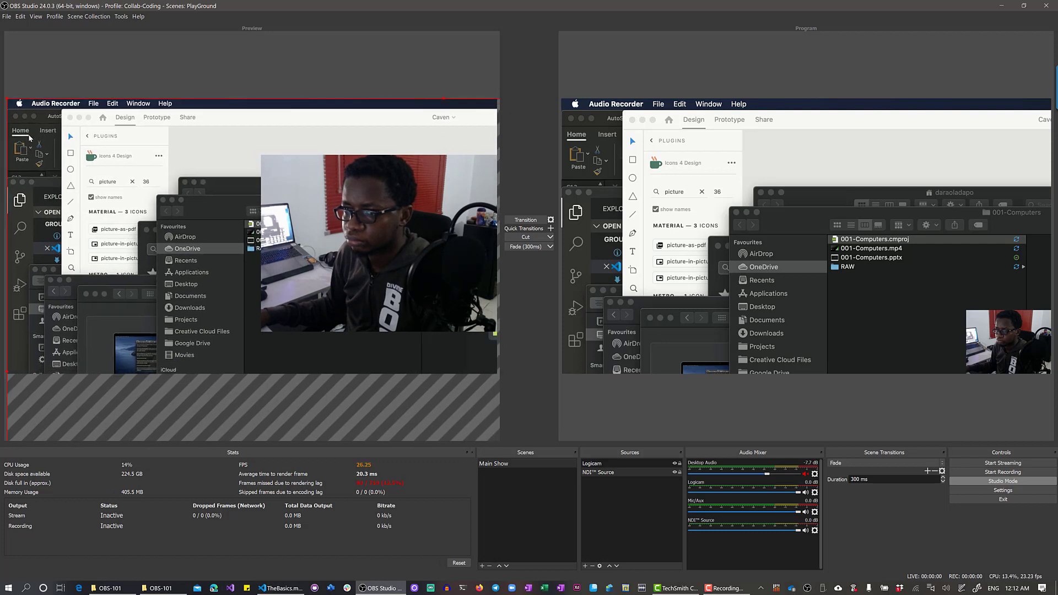
{"action": "left_click", "coordinate": [7, 17]}
- In Video settings, enter Base (Canvas) 2560x1600 and Output (Scaled) 1980x1080, then apply
{"action": "left_click", "coordinate": [23, 49]}
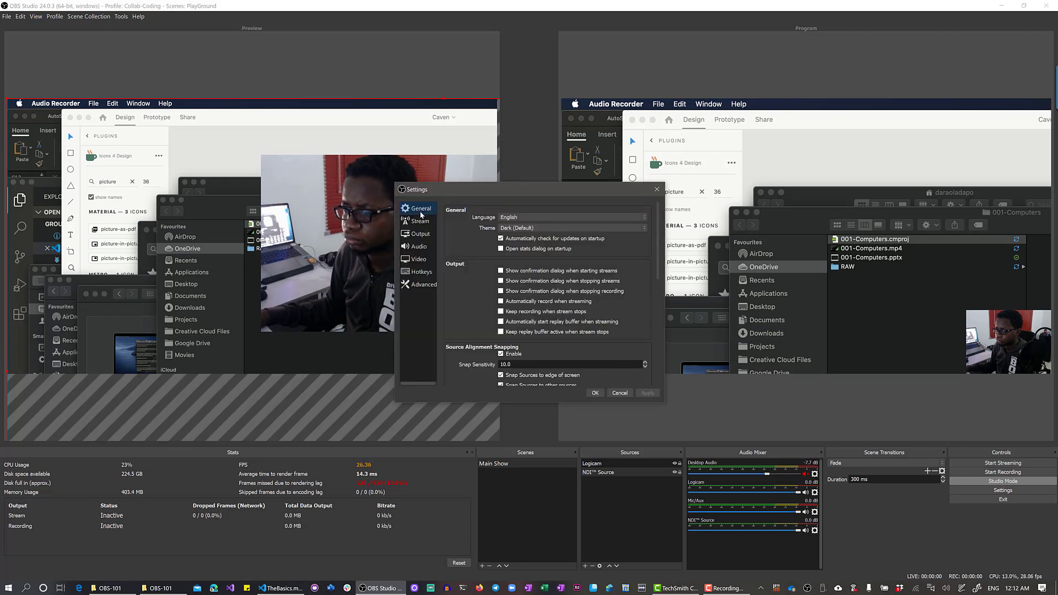
{"action": "left_click", "coordinate": [415, 258]}
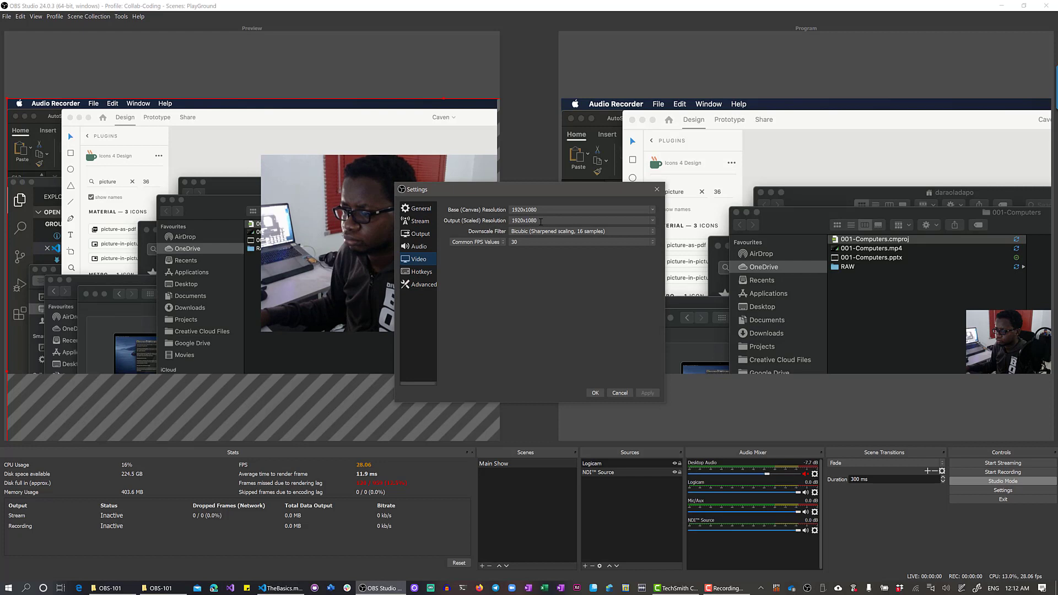
{"action": "double_click", "coordinate": [502, 208]}
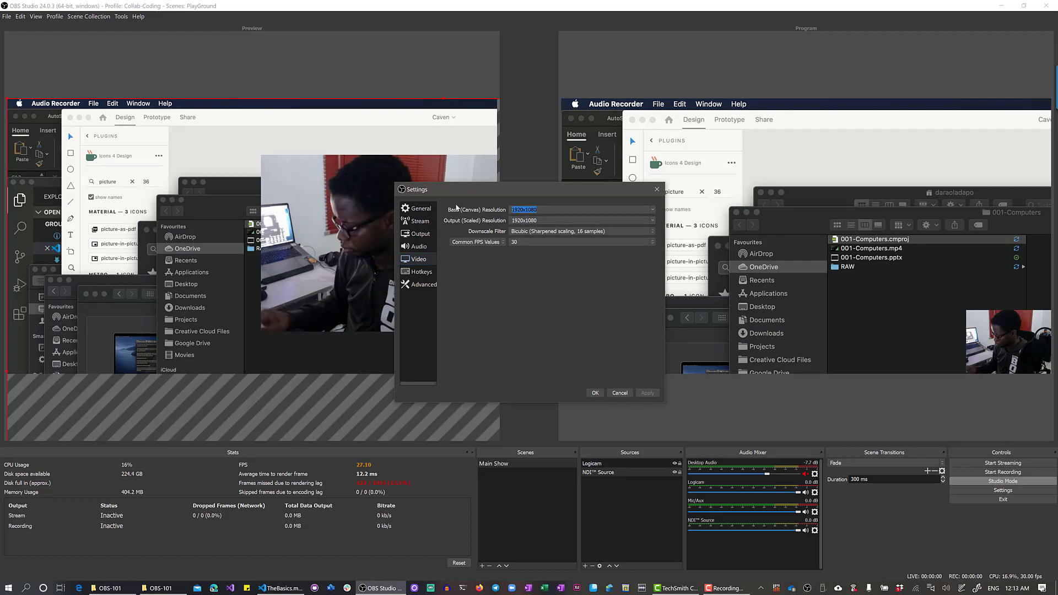
{"action": "type", "text": "2560x1600"}
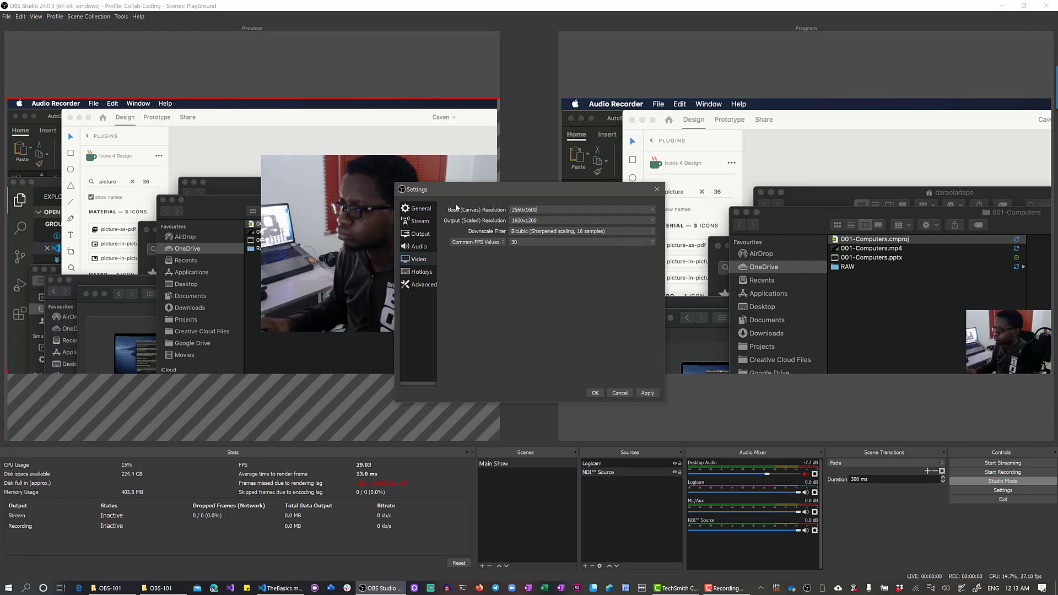
{"action": "key", "text": "Tab"}
{"action": "type", "text": "19"}
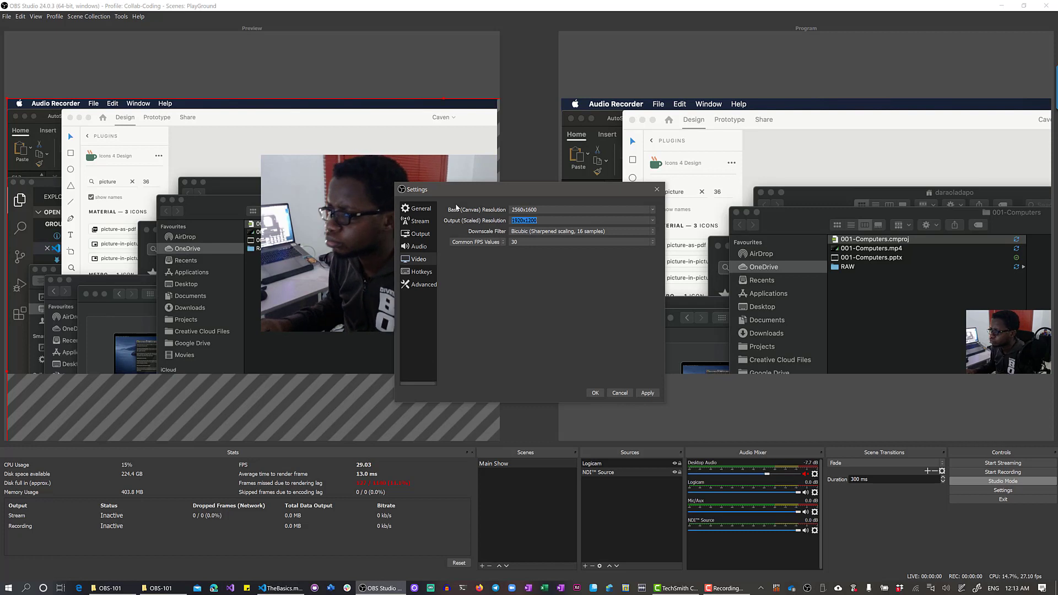
{"action": "type", "text": "80x1080"}
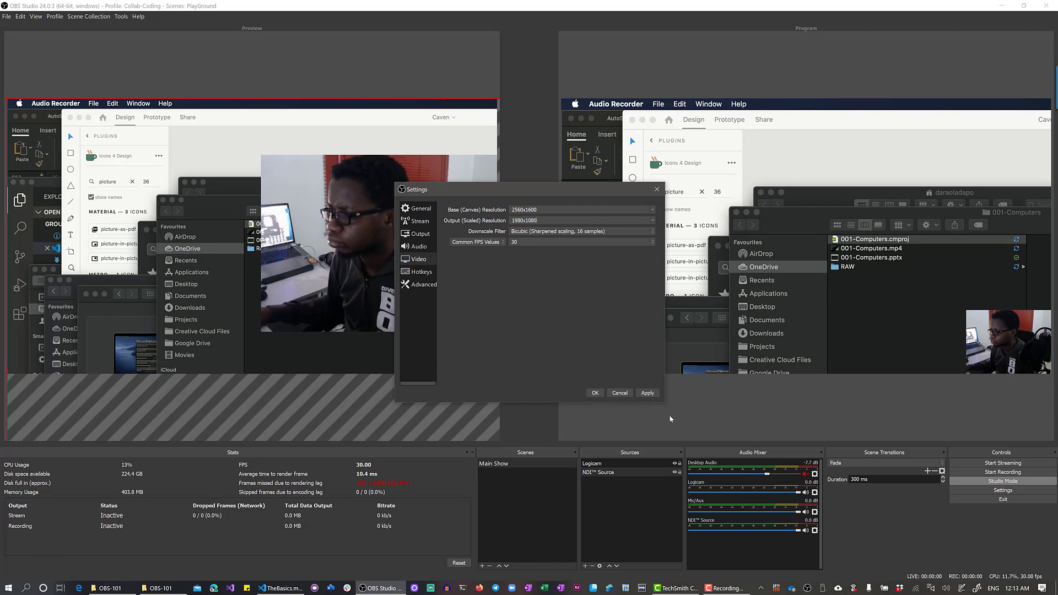
{"action": "left_click", "coordinate": [648, 393]}
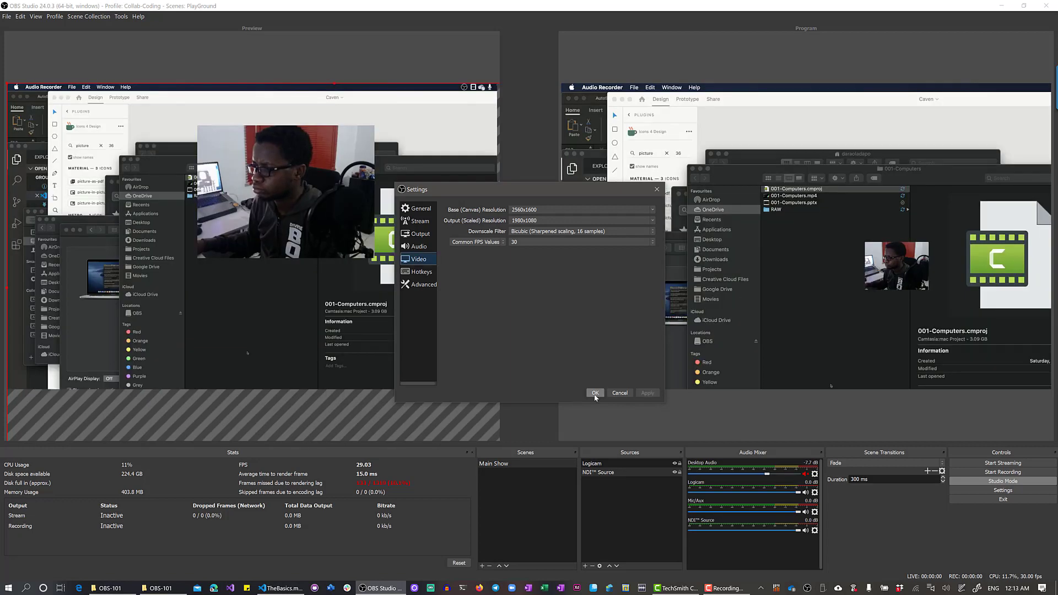
- Close Settings, stretch the NDI Mac screen to fill the canvas, and move the Logicam webcam lower right
{"action": "left_click", "coordinate": [594, 393]}
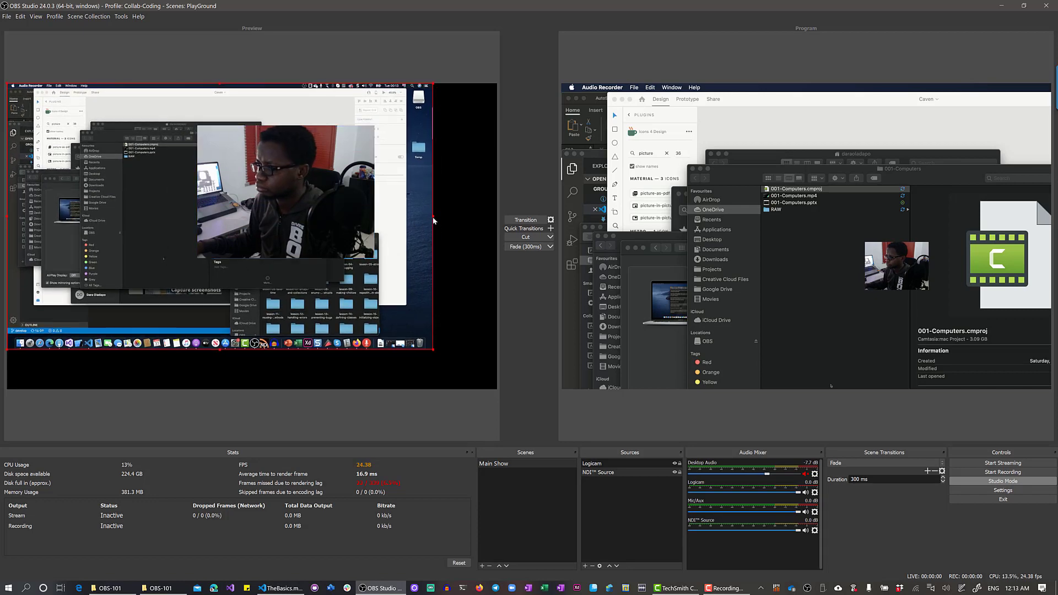
{"action": "left_click_drag", "start_coordinate": [437, 216], "coordinate": [495, 241]}
{"action": "left_click_drag", "start_coordinate": [284, 212], "coordinate": [387, 238]}
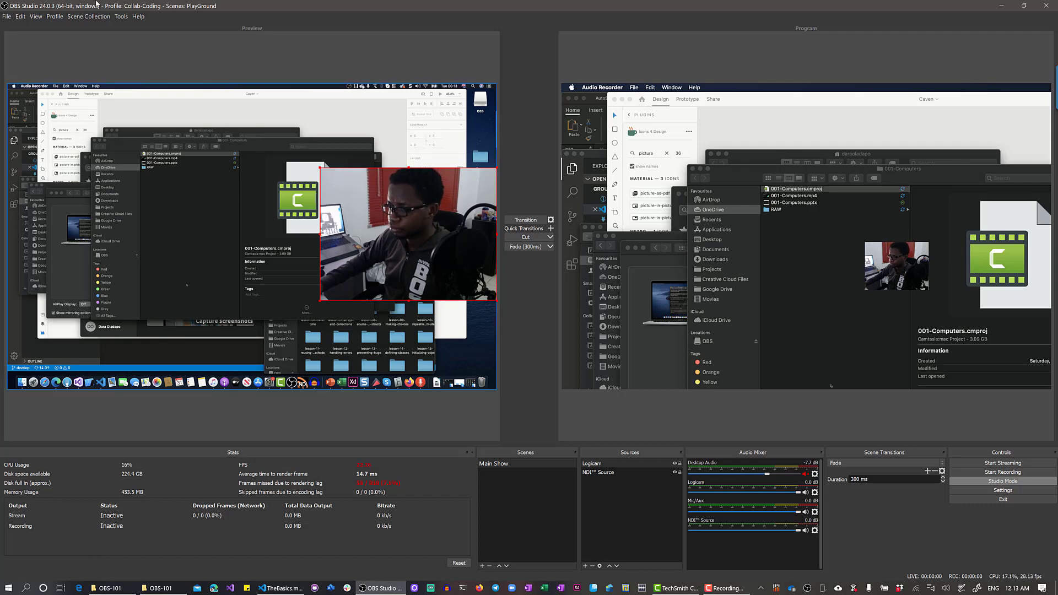
{"action": "left_click", "coordinate": [7, 17]}
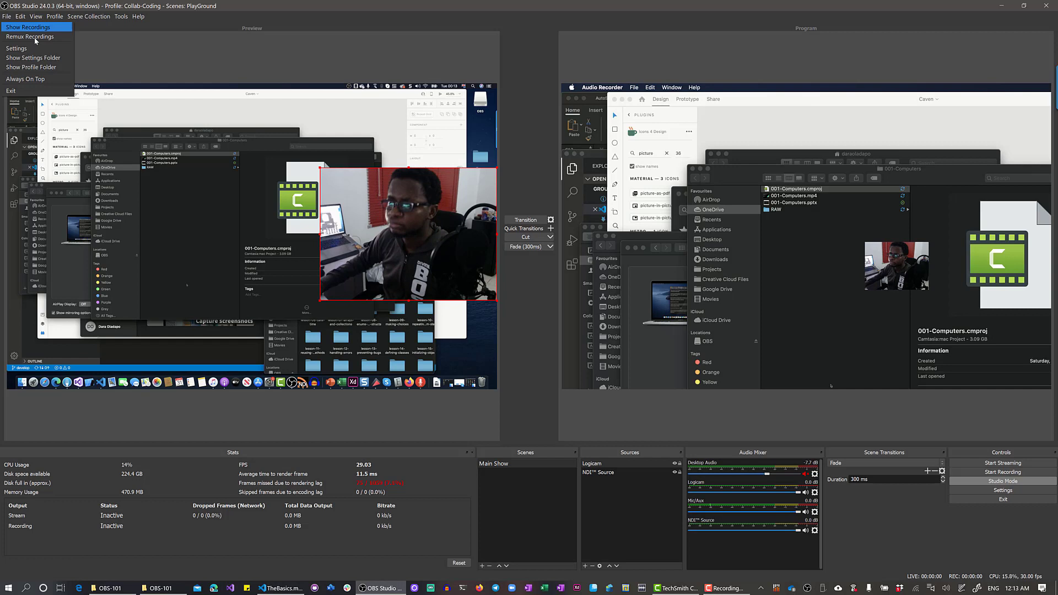
- Change the NDI™ Source's source name from the Mac scan converter to the GWL-SURFACE feed
{"action": "mouse_move", "coordinate": [74, 16]}
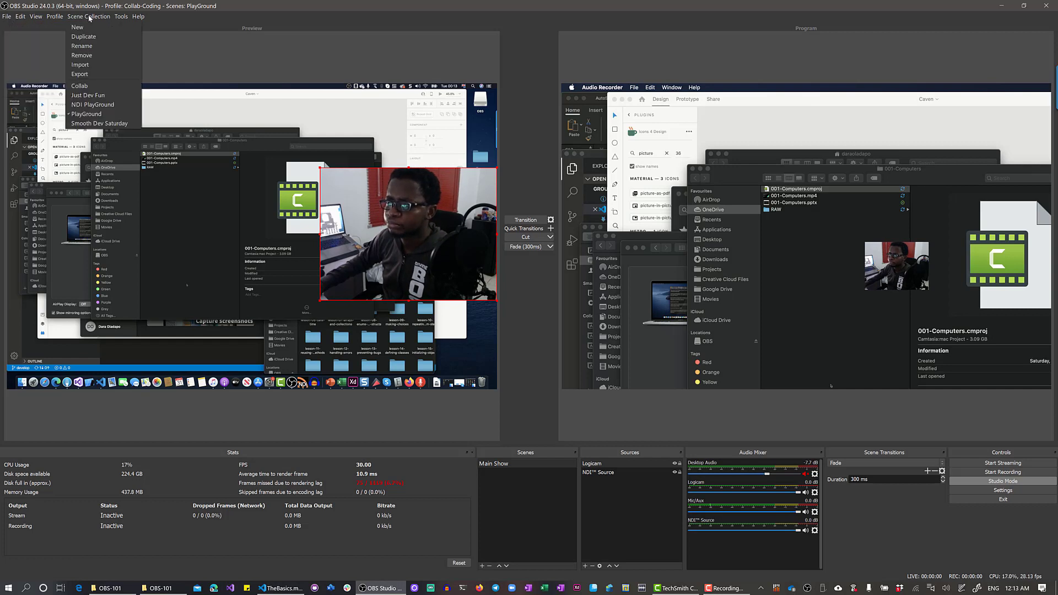
{"action": "left_click", "coordinate": [597, 474]}
{"action": "double_click", "coordinate": [596, 473]}
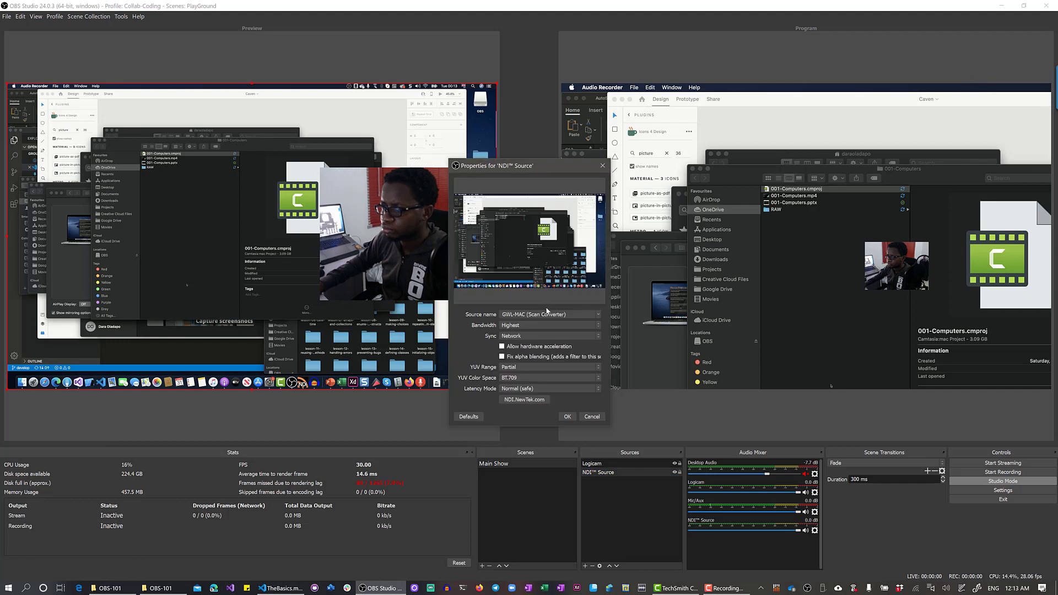
{"action": "left_click", "coordinate": [599, 316]}
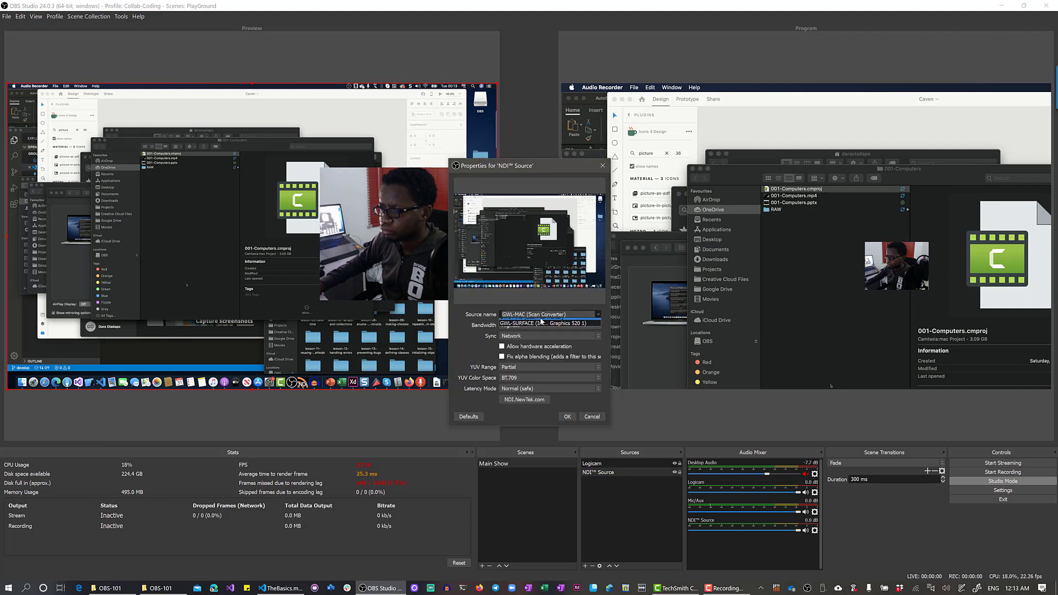
{"action": "left_click", "coordinate": [551, 329]}
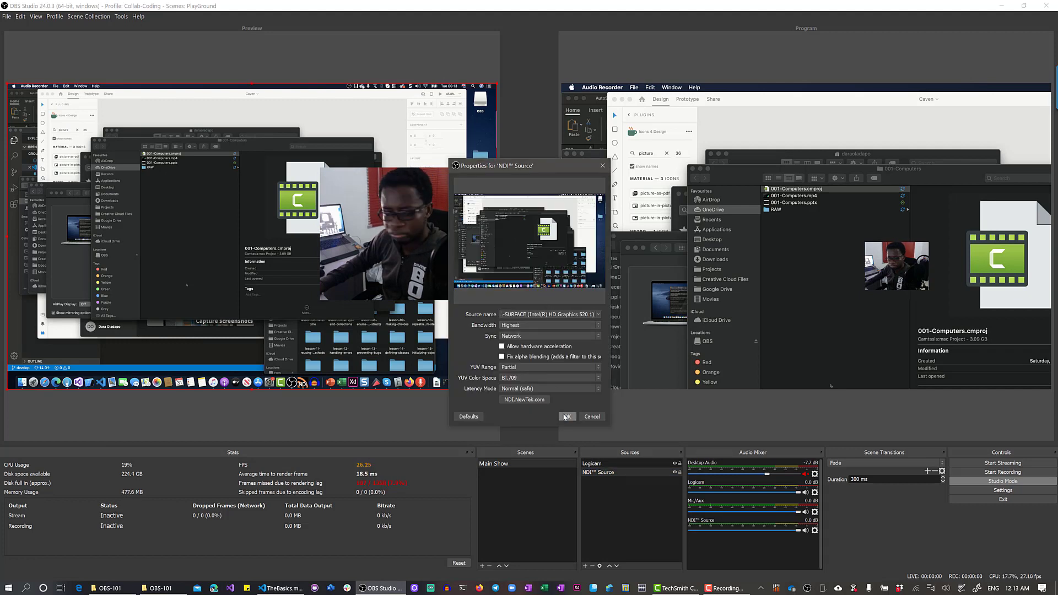
{"action": "left_click", "coordinate": [565, 417]}
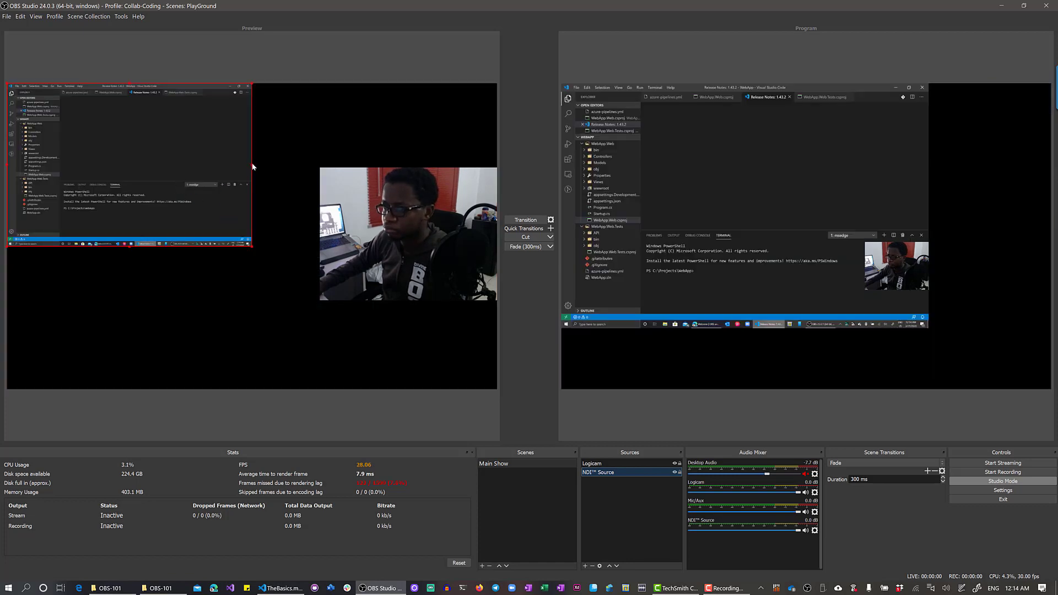
- Drag the NDI source's right edge outward until the Surface feed fills the canvas
{"action": "left_click_drag", "start_coordinate": [253, 166], "coordinate": [466, 253]}
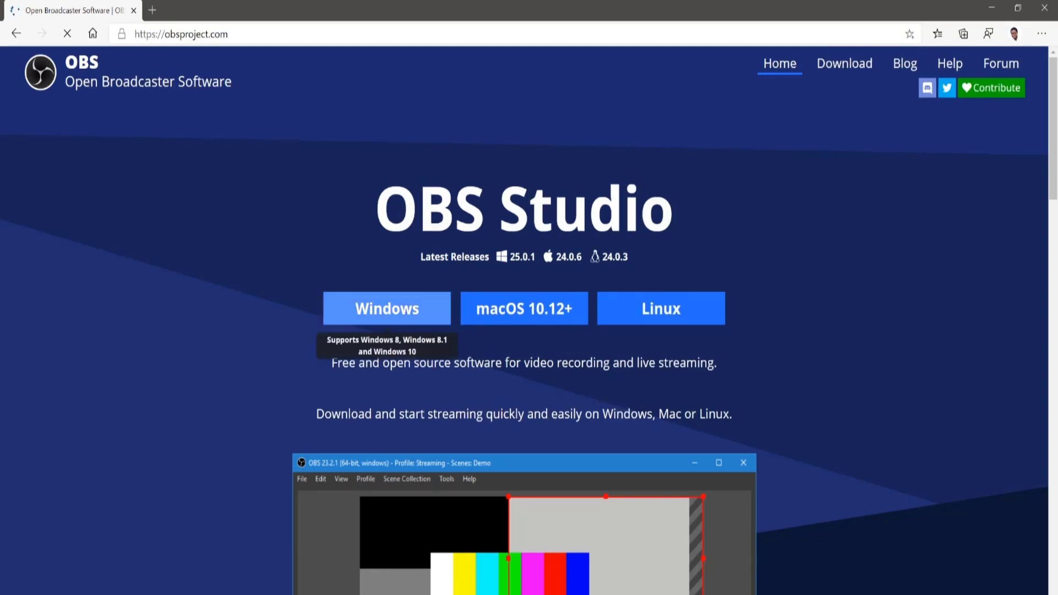
- Download the Windows installer OBS-Studio-25.0.1-Full-Installer-x64.exe from obsproject.com
{"action": "left_click", "coordinate": [386, 308]}
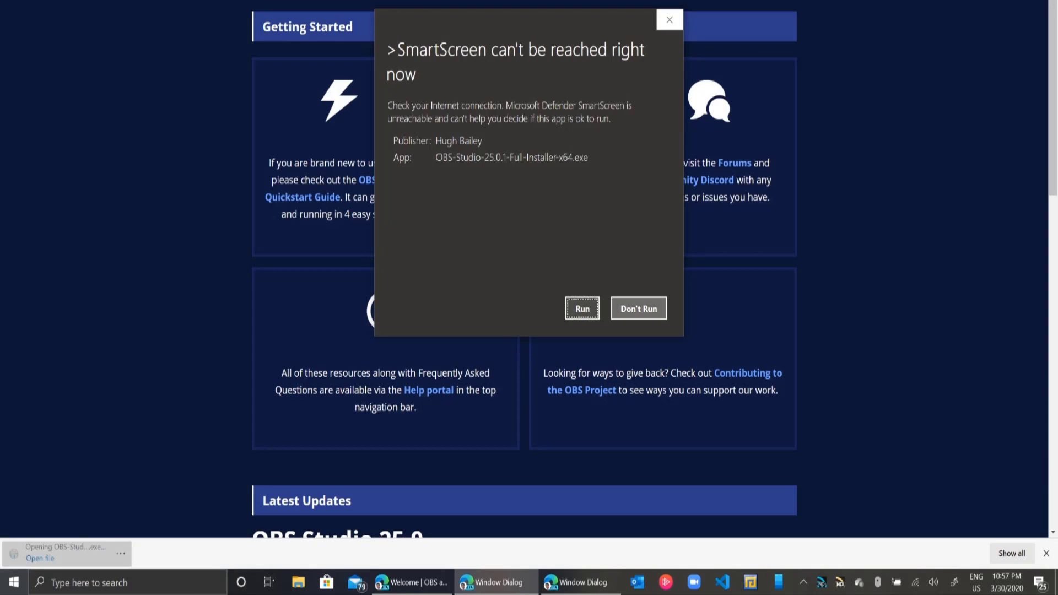
- Allow the installer past SmartScreen and continue through the Welcome and License Agreement pages
{"action": "key", "text": "Return"}
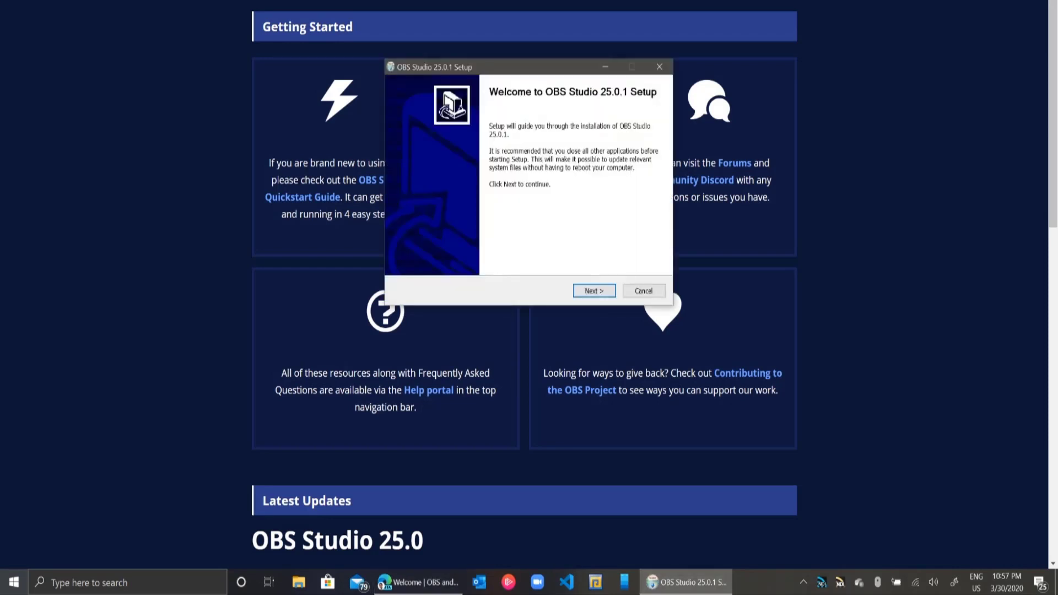
{"action": "key", "text": "Return"}
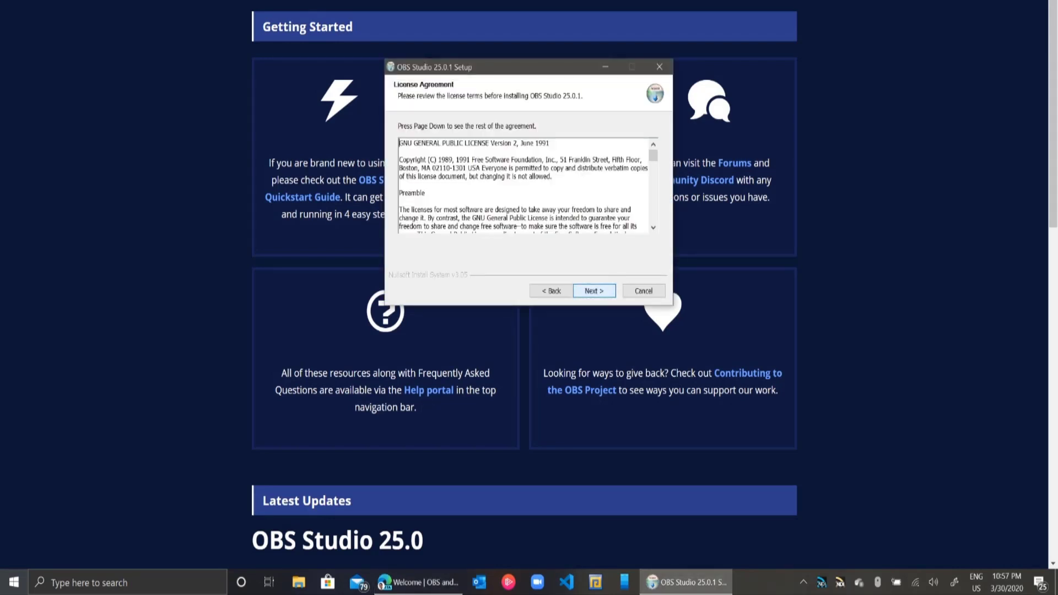
{"action": "key", "text": "Return"}
{"action": "key", "text": "Return"}
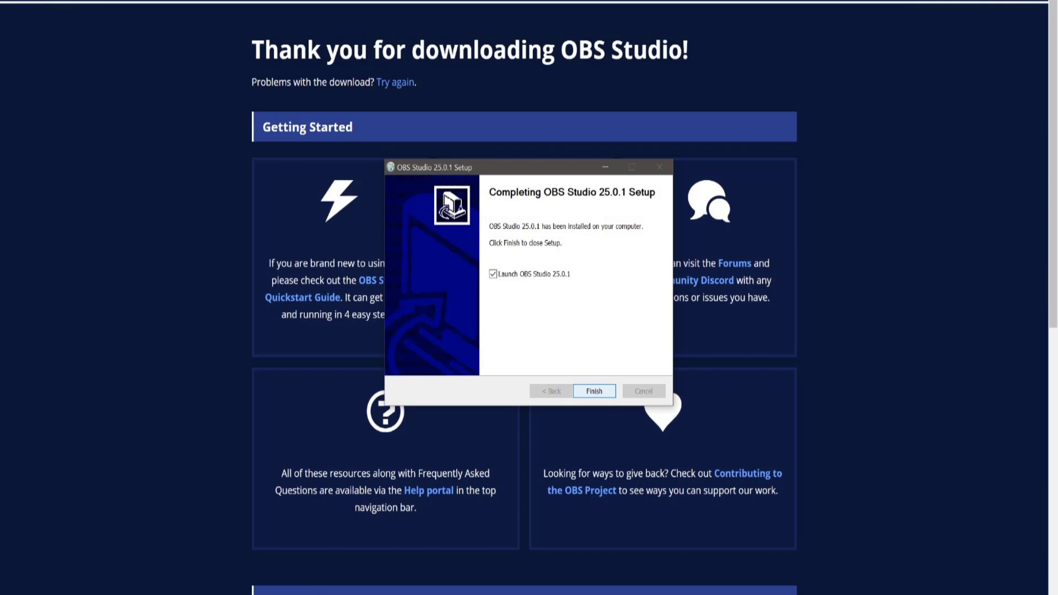
- Finish setup with Launch OBS Studio ticked and answer No to the Auto-Configuration Wizard
{"action": "key", "text": "Return"}
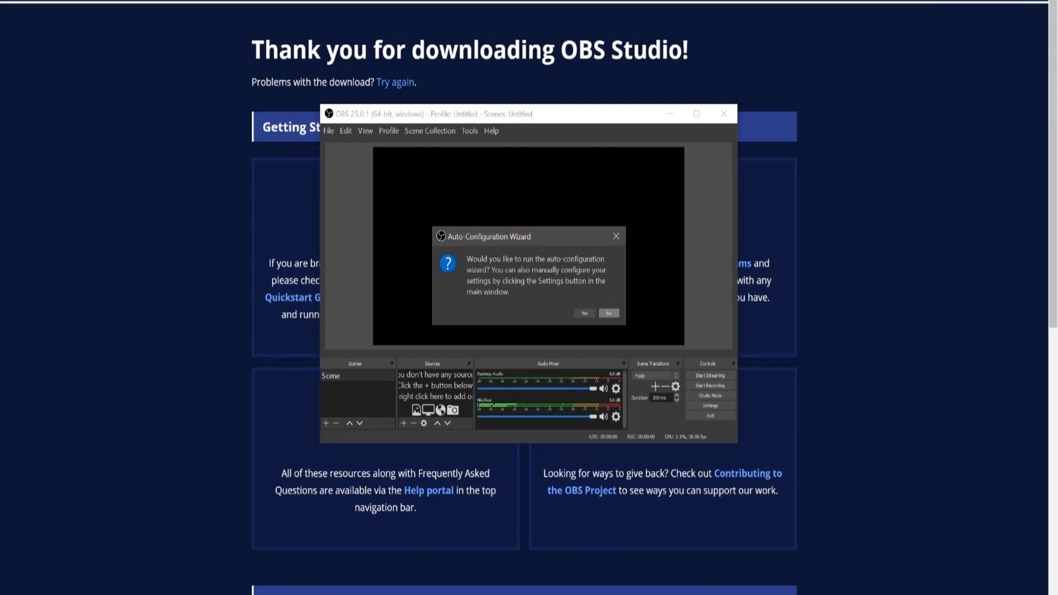
{"action": "left_click", "coordinate": [609, 313]}
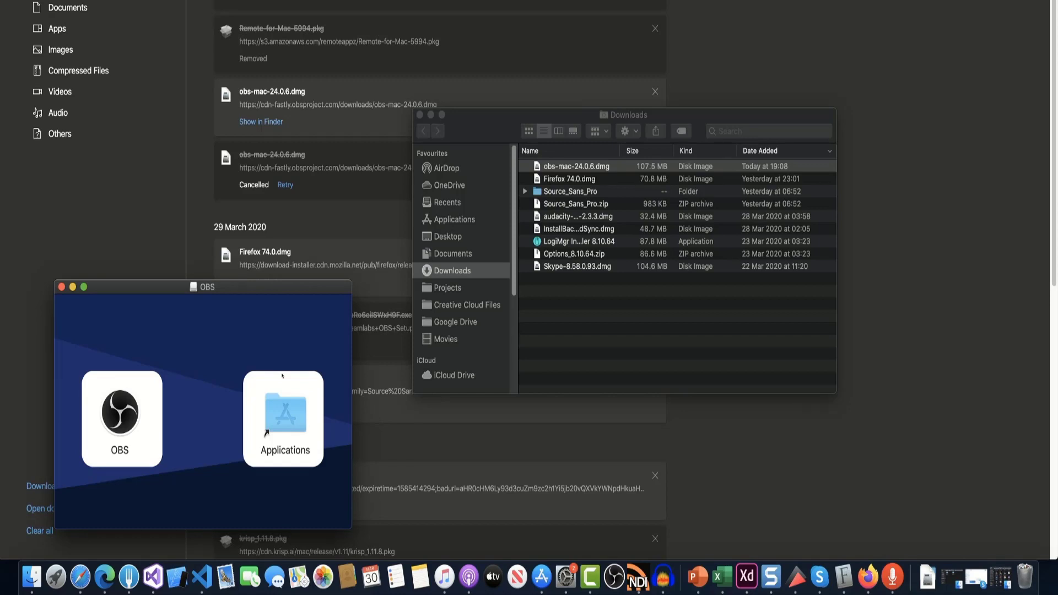
- Open the Applications folder to confirm the OBS app from the 24.0.6 disk image is there
{"action": "double_click", "coordinate": [300, 441]}
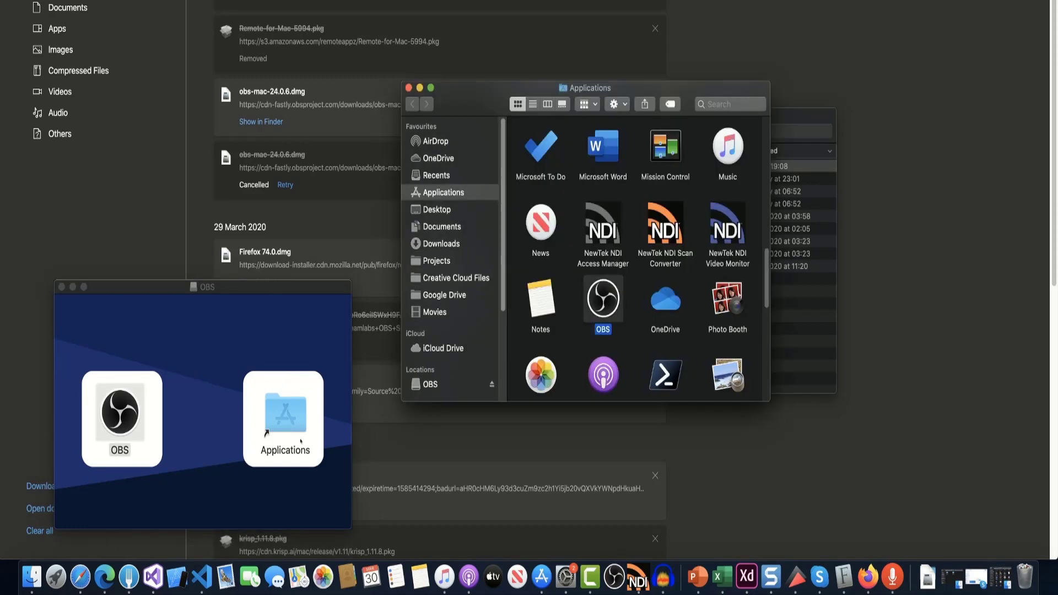